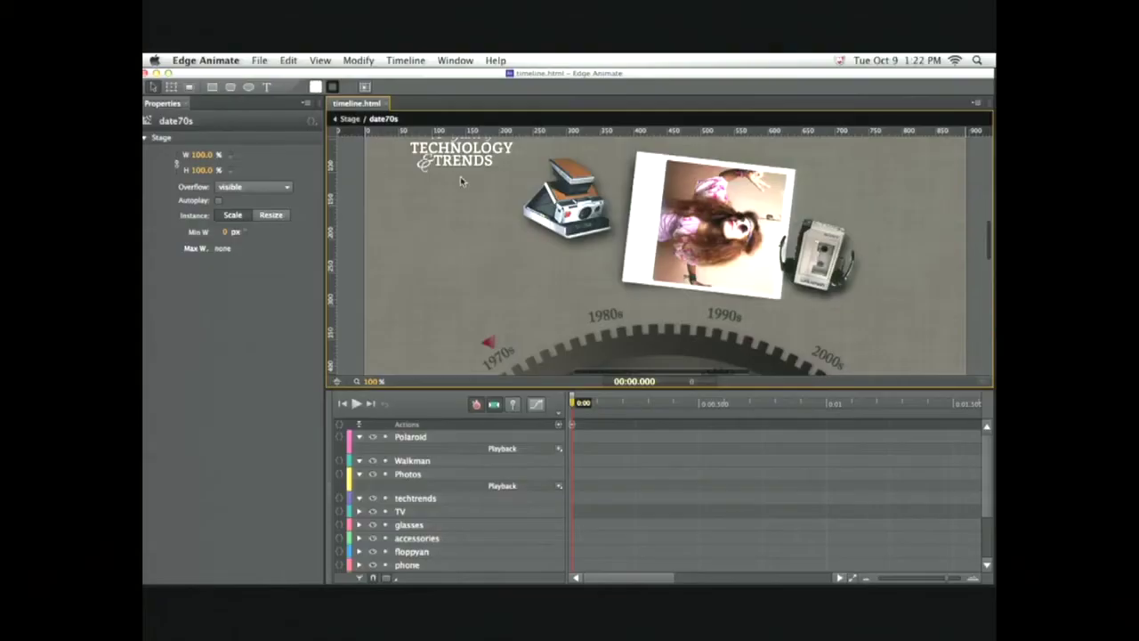
- Select the Polaroid element and enlarge the stage area so the gear wheel shows beneath the objects
{"action": "scroll", "coordinate": [460, 176], "scroll_direction": "up", "scroll_amount": 2}
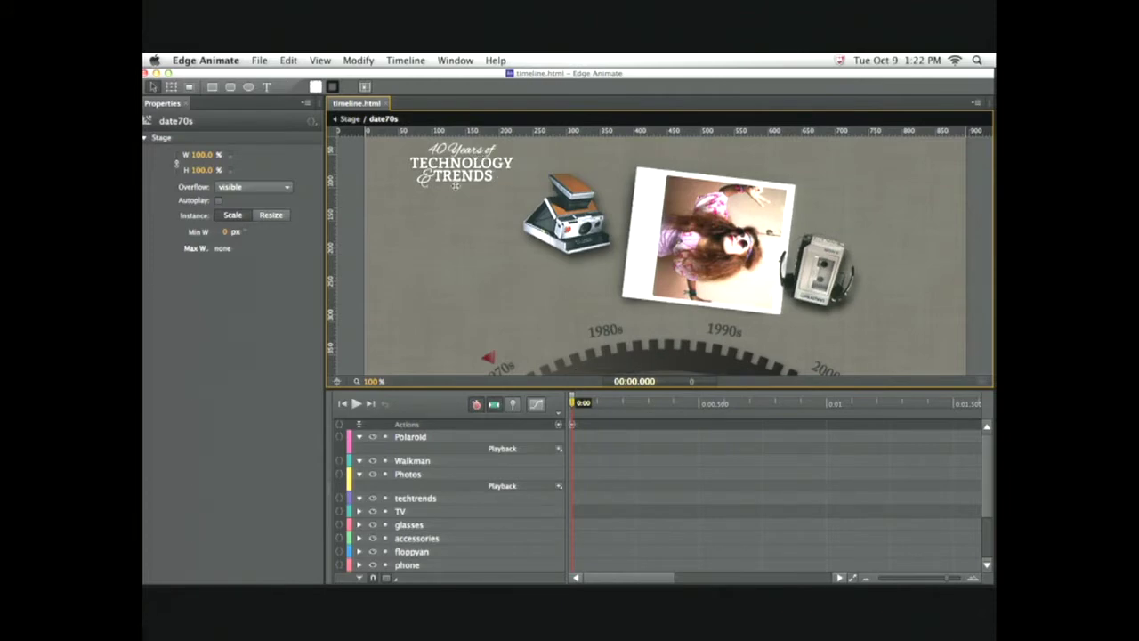
{"action": "left_click", "coordinate": [410, 436]}
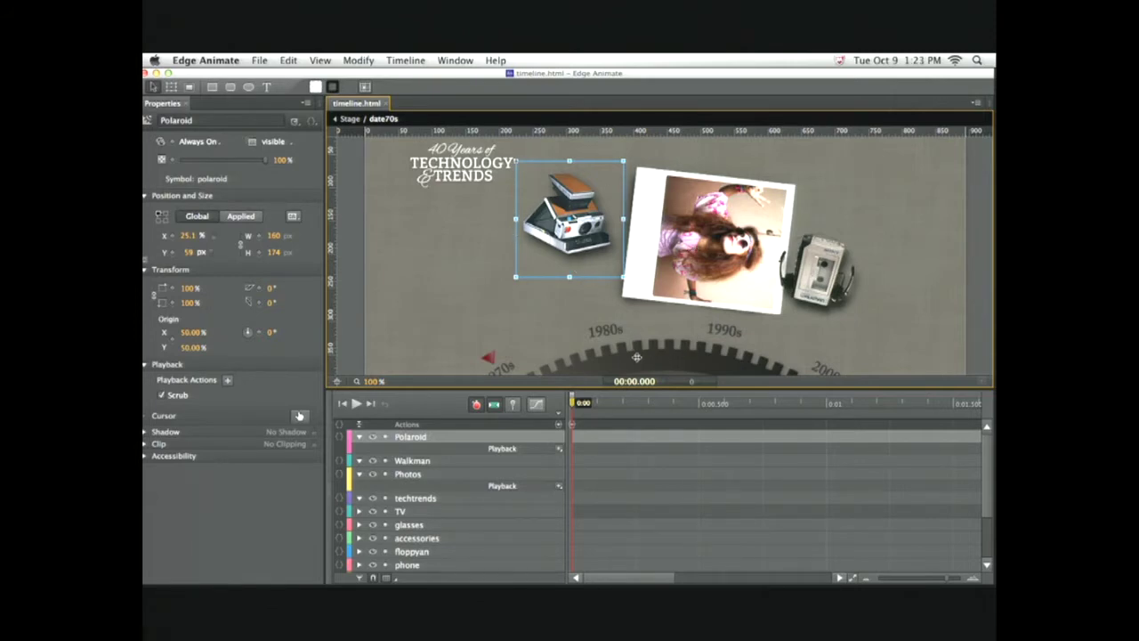
{"action": "scroll", "coordinate": [635, 354], "scroll_direction": "down", "scroll_amount": 3}
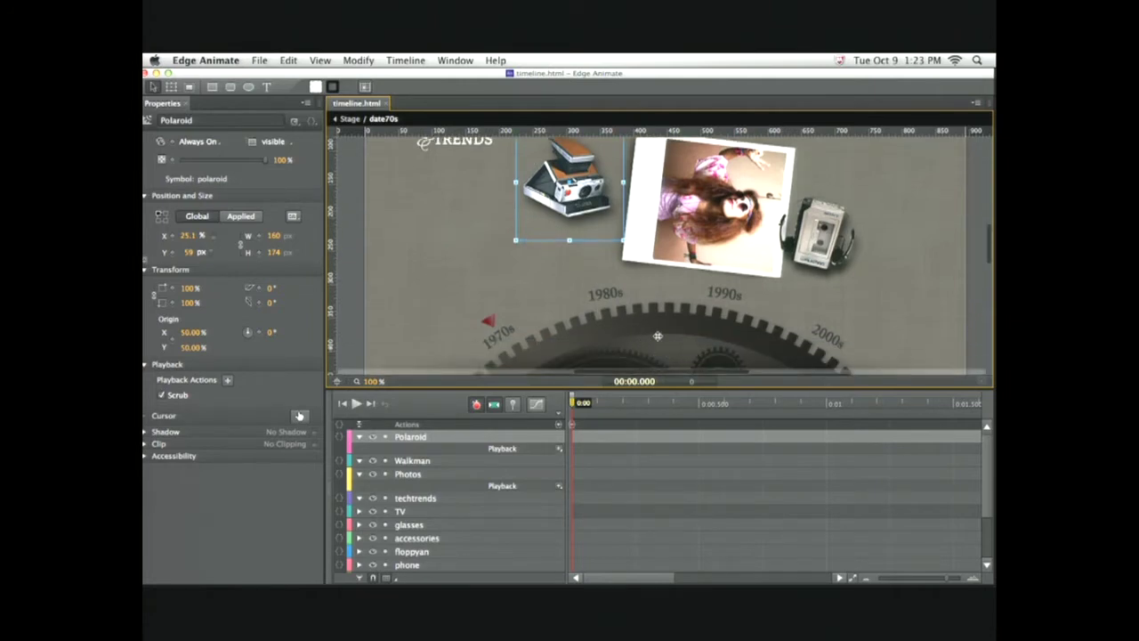
{"action": "left_click_drag", "start_coordinate": [727, 437], "coordinate": [727, 414]}
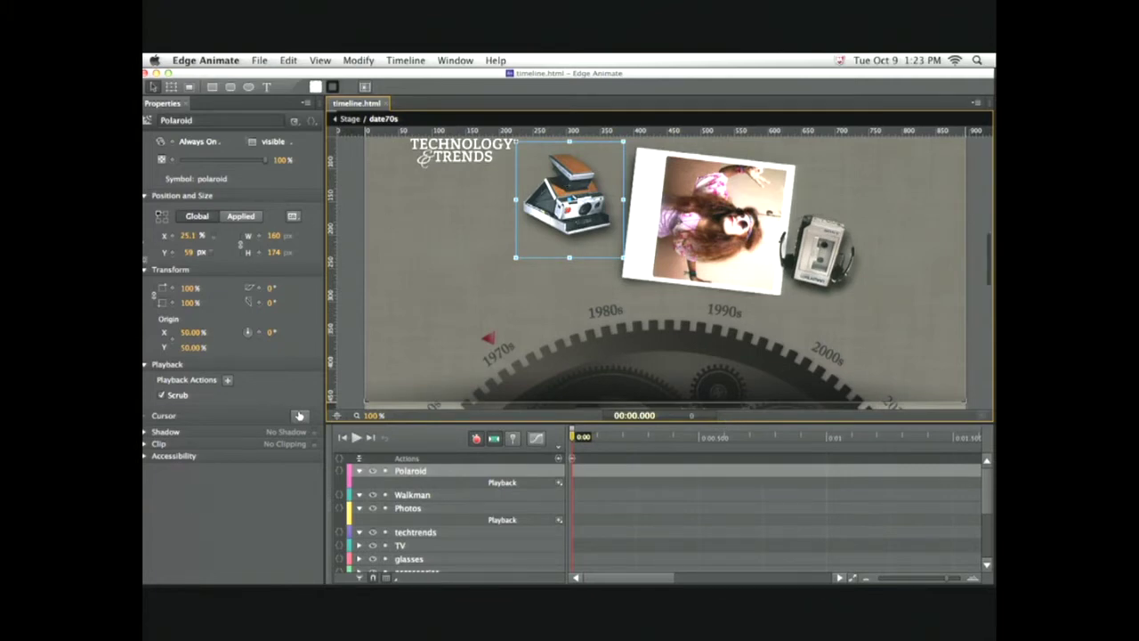
- Toggle the Polaroid's X position unit between percent and pixels
{"action": "left_click", "coordinate": [214, 237]}
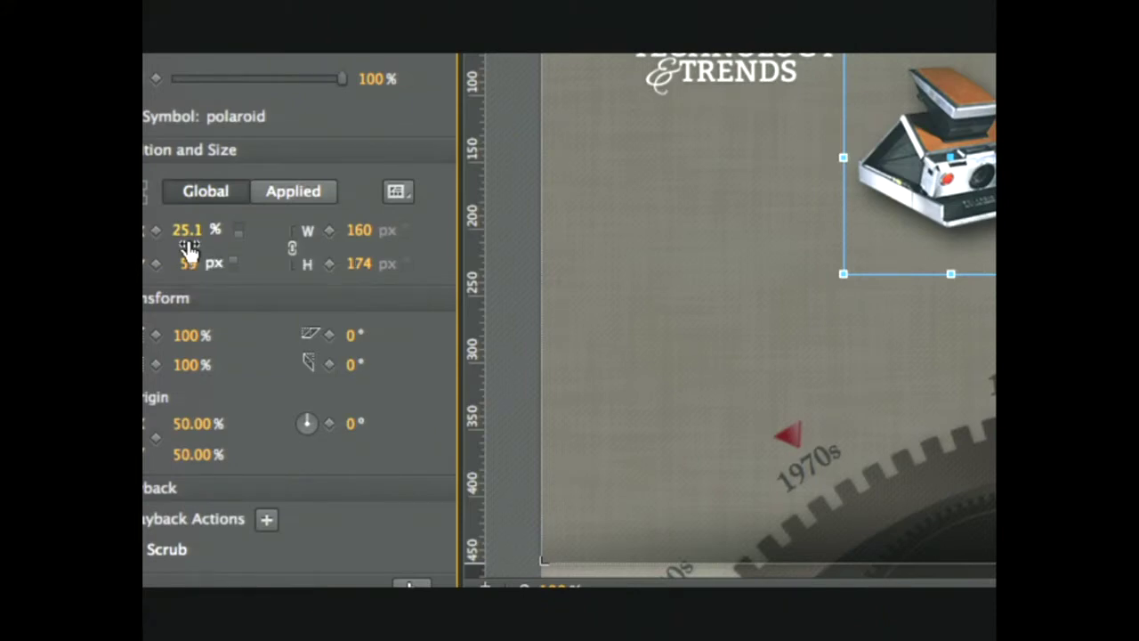
{"action": "left_click", "coordinate": [236, 230]}
{"action": "left_click", "coordinate": [235, 229]}
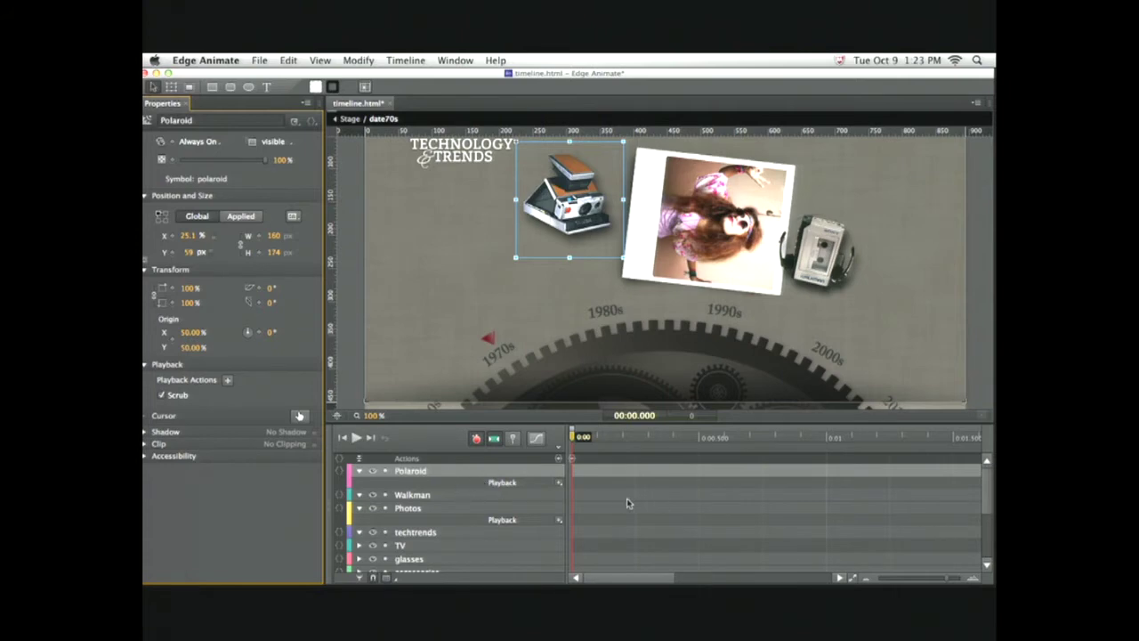
- At 0:00, lower the Polaroid to about X 34.4%, Y 321 px, move the photo and Walkman onto the gear wheel, and rotate the photo to 94°
{"action": "left_click_drag", "start_coordinate": [548, 190], "coordinate": [601, 367]}
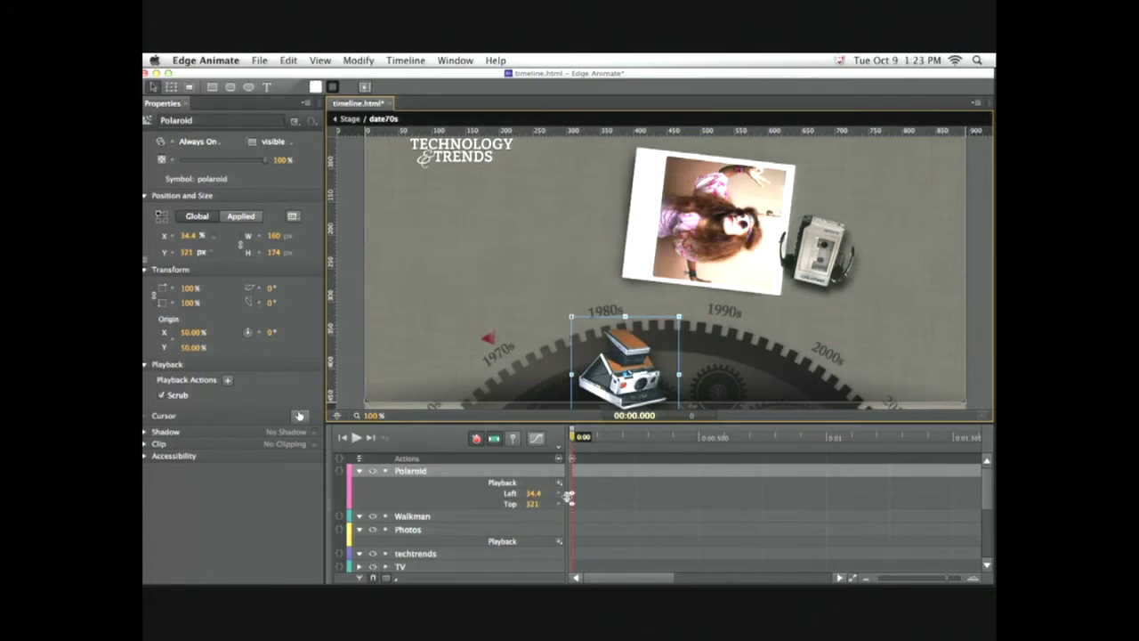
{"action": "left_click", "coordinate": [668, 198]}
{"action": "left_click_drag", "start_coordinate": [684, 324], "coordinate": [674, 481]}
{"action": "left_click", "coordinate": [824, 318]}
{"action": "left_click_drag", "start_coordinate": [824, 317], "coordinate": [806, 431]}
{"action": "left_click", "coordinate": [617, 329]}
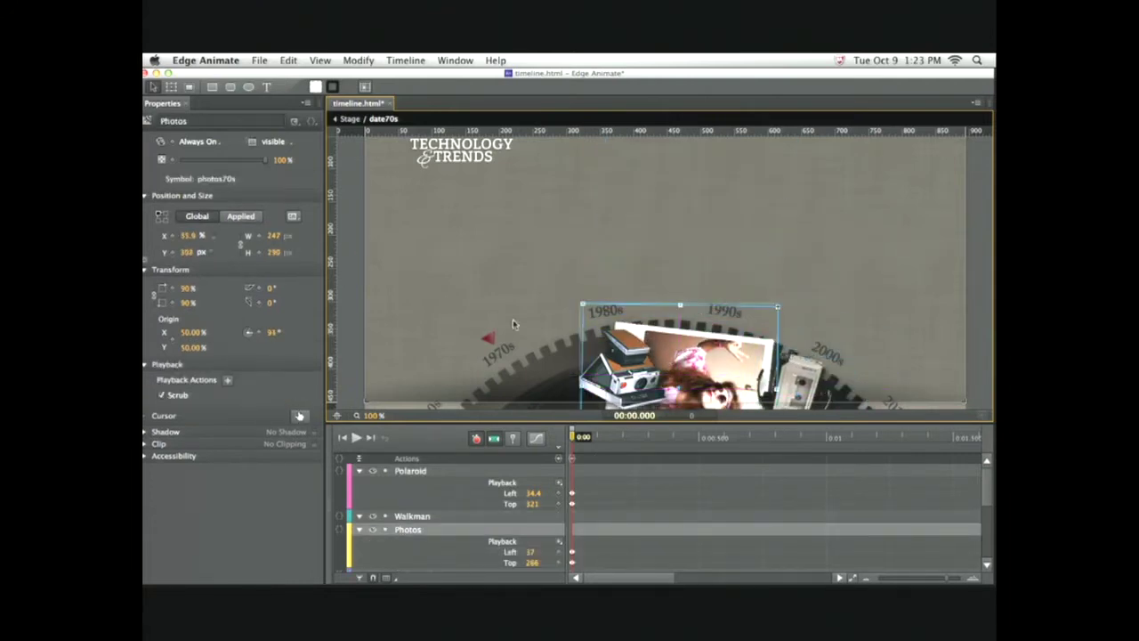
{"action": "mouse_move", "coordinate": [270, 332]}
{"action": "left_mouse_down"}
{"action": "mouse_move", "coordinate": [338, 332]}
{"action": "mouse_move", "coordinate": [272, 332]}
{"action": "left_mouse_up"}
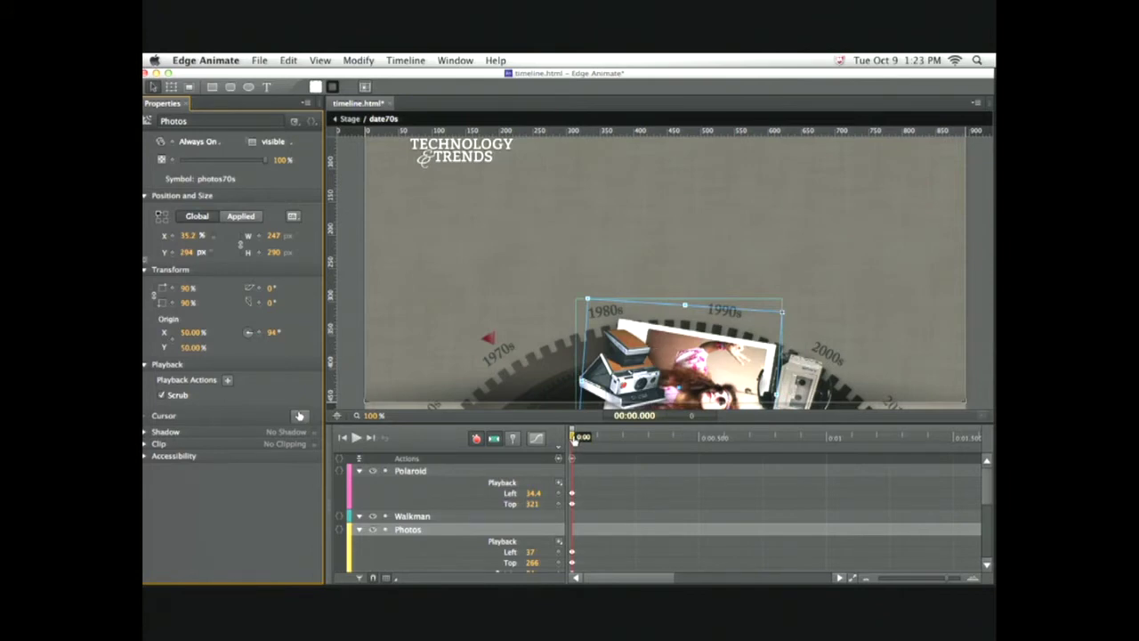
- At 0:01, raise the photo to about X 38.8%, Y 45 px, and move the Polaroid and Walkman up beside it
{"action": "left_click_drag", "start_coordinate": [572, 438], "coordinate": [823, 453]}
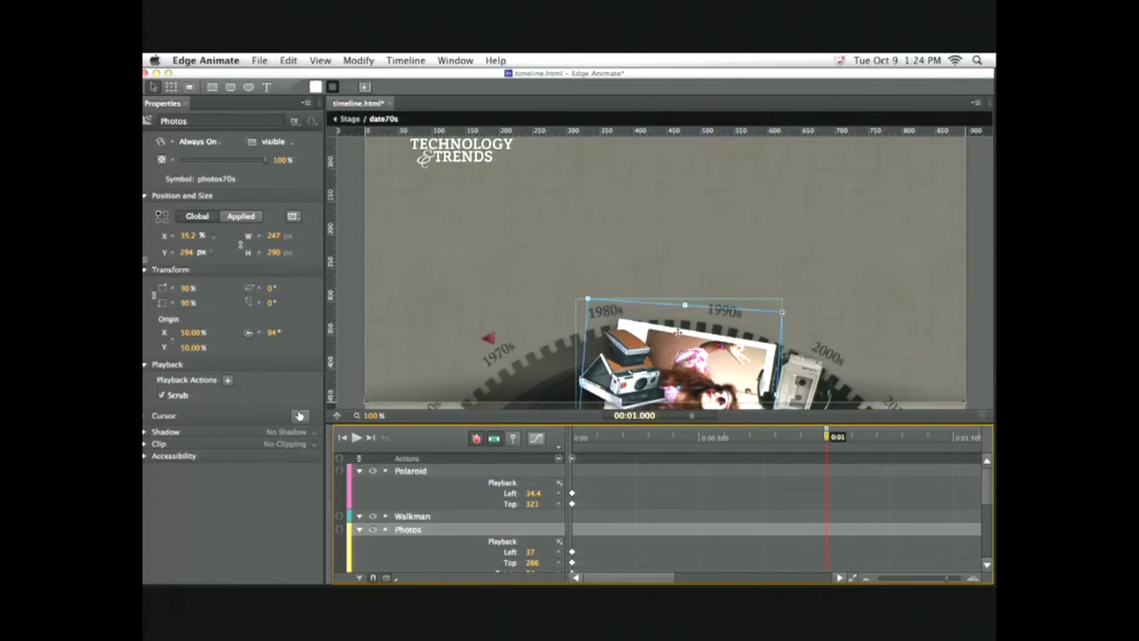
{"action": "left_click_drag", "start_coordinate": [674, 344], "coordinate": [700, 181]}
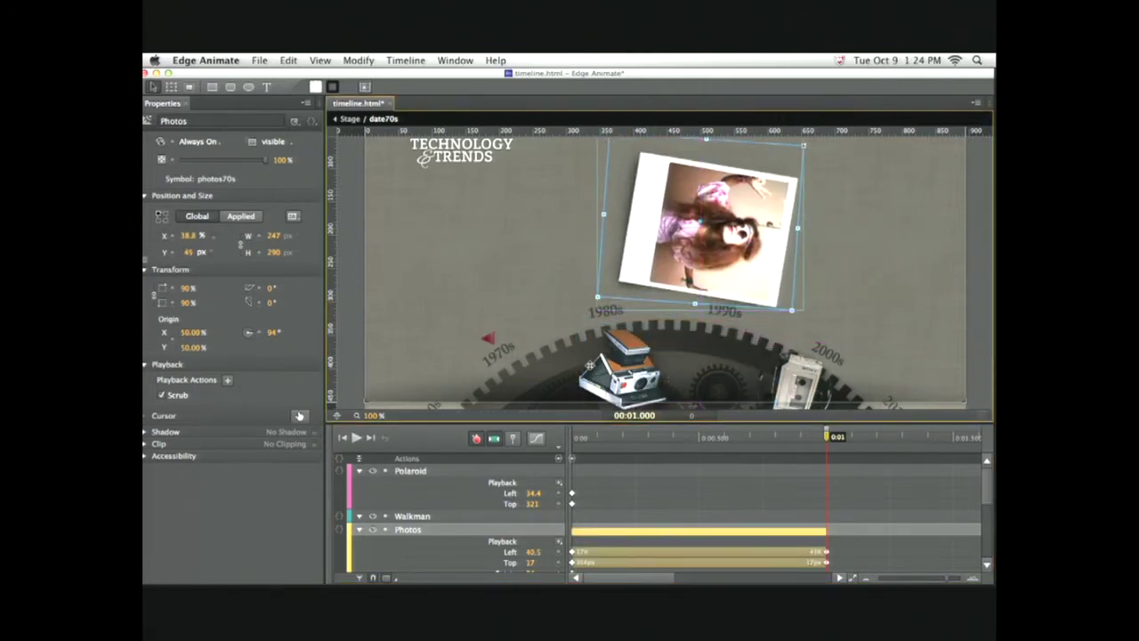
{"action": "left_click_drag", "start_coordinate": [618, 366], "coordinate": [560, 201]}
{"action": "left_click_drag", "start_coordinate": [793, 380], "coordinate": [838, 237]}
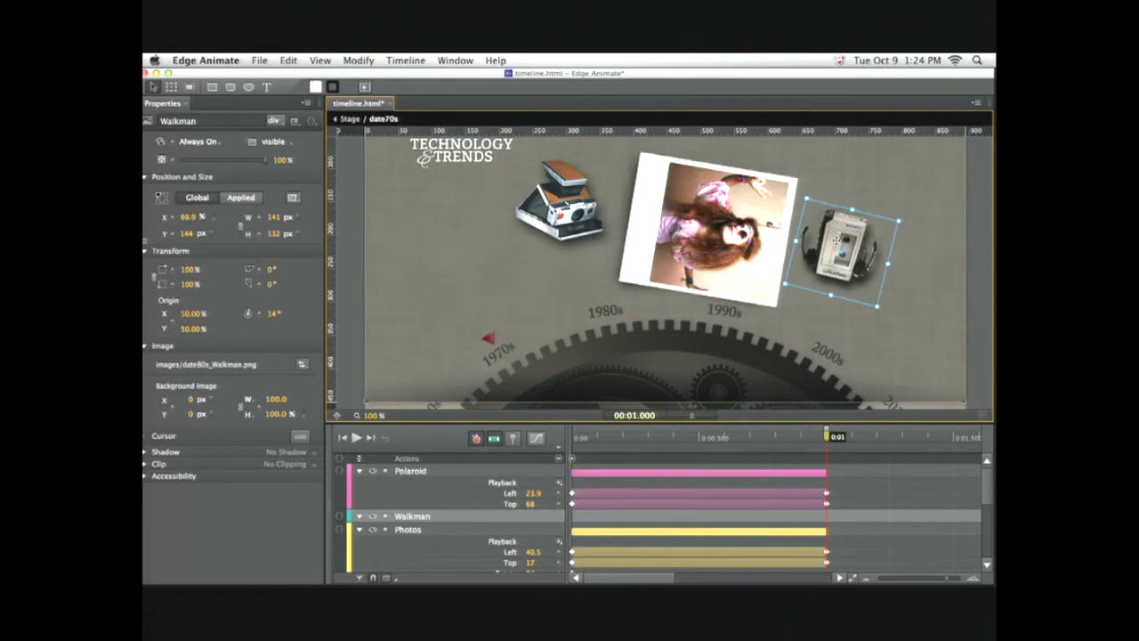
- Rotate the photo to 51° at 0:01
{"action": "left_click", "coordinate": [707, 250]}
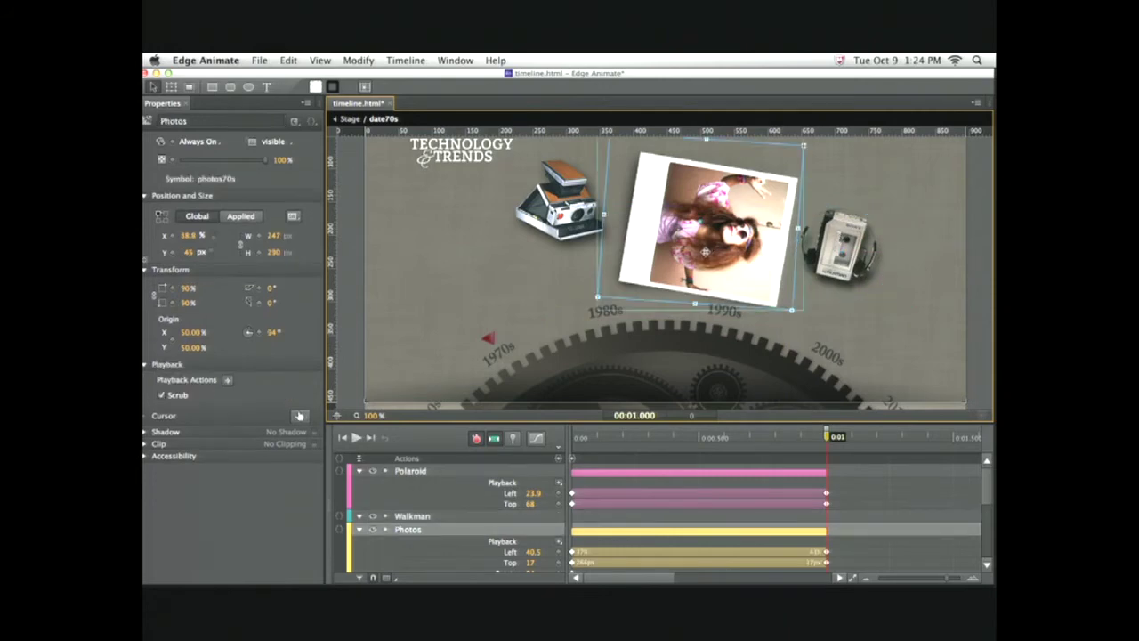
{"action": "scroll", "coordinate": [644, 549], "scroll_direction": "down", "scroll_amount": 1}
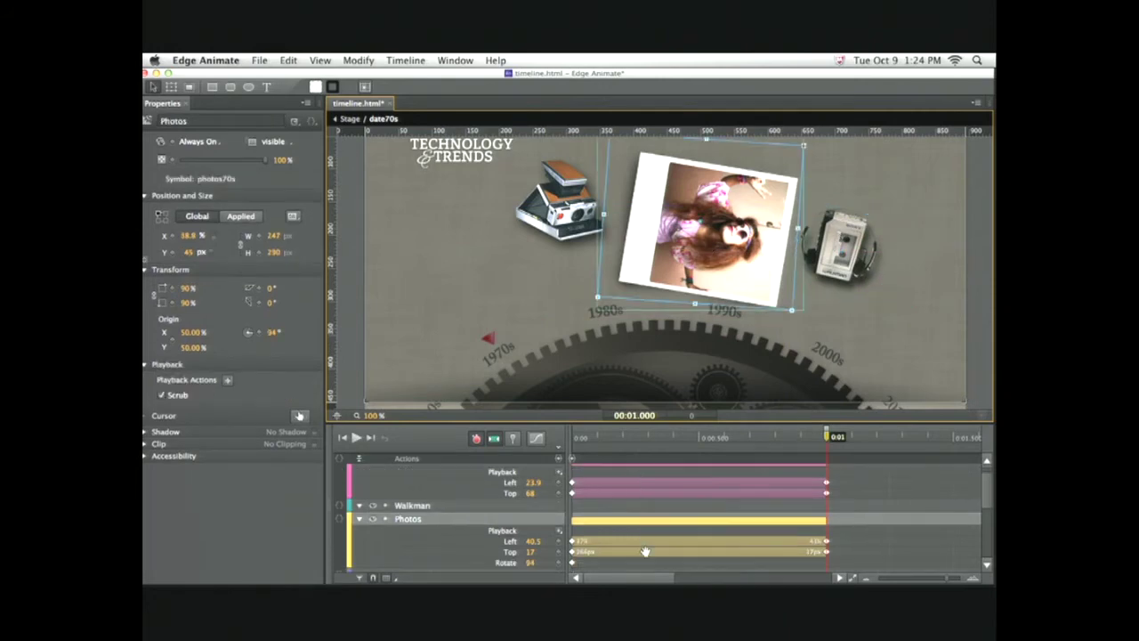
{"action": "left_click_drag", "start_coordinate": [274, 334], "coordinate": [247, 335]}
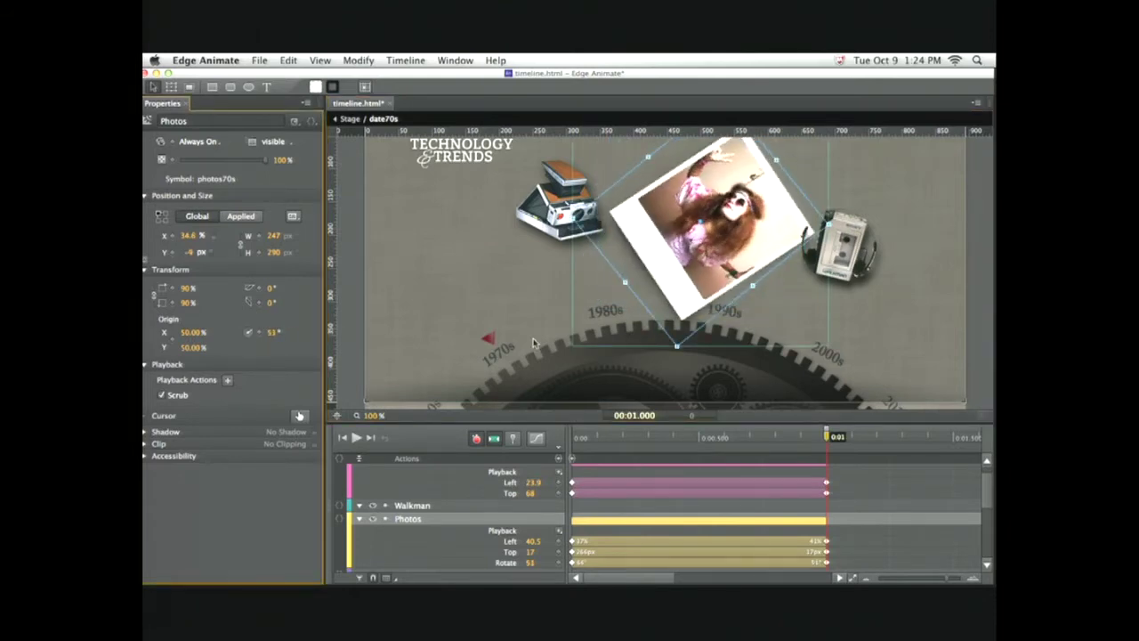
- Play the animation from the start of the timeline to check the movement of the objects
{"action": "left_click", "coordinate": [580, 437]}
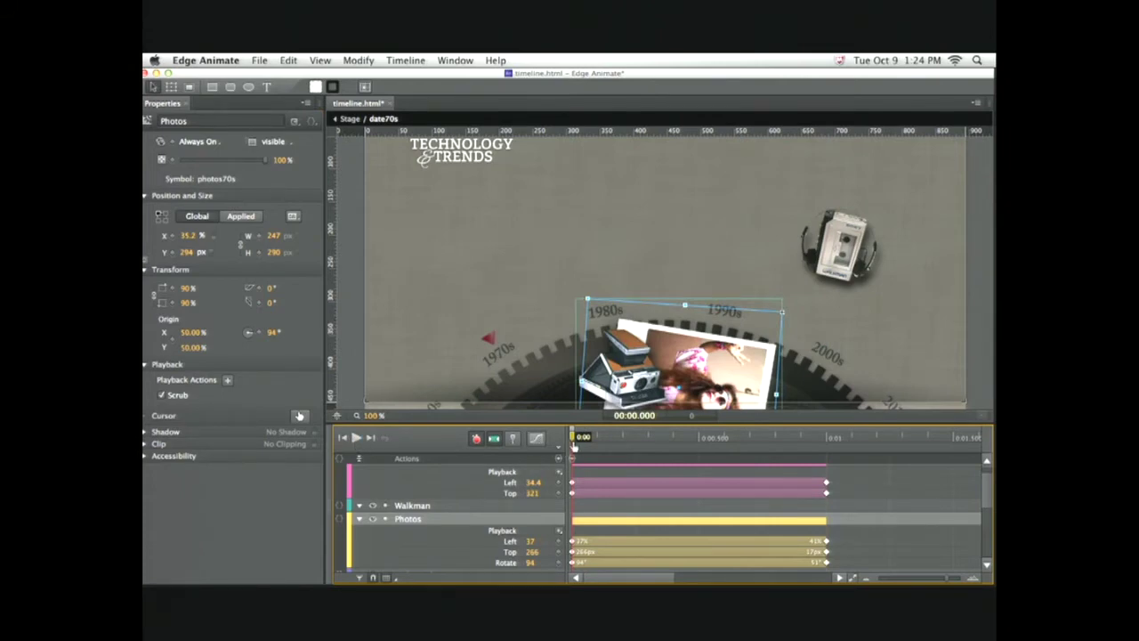
{"action": "key", "text": "space"}
{"action": "left_click", "coordinate": [614, 437]}
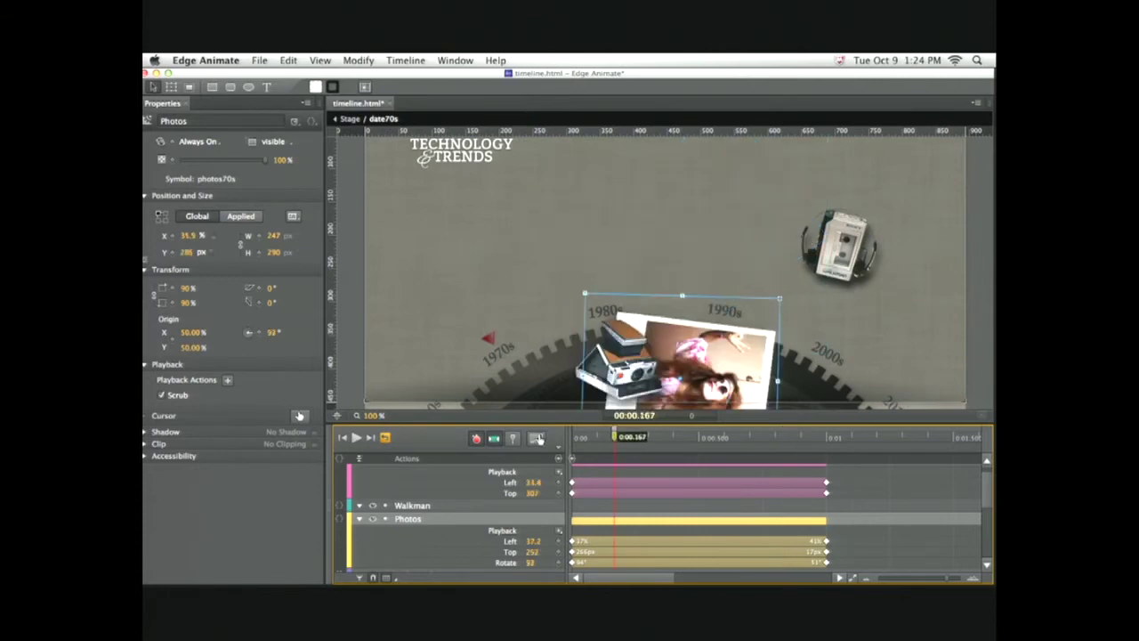
- Animate the Walkman rising from the gear wheel at 0:00 to about X 69% beside the photo at 0:01, and play it back
{"action": "left_click", "coordinate": [838, 243]}
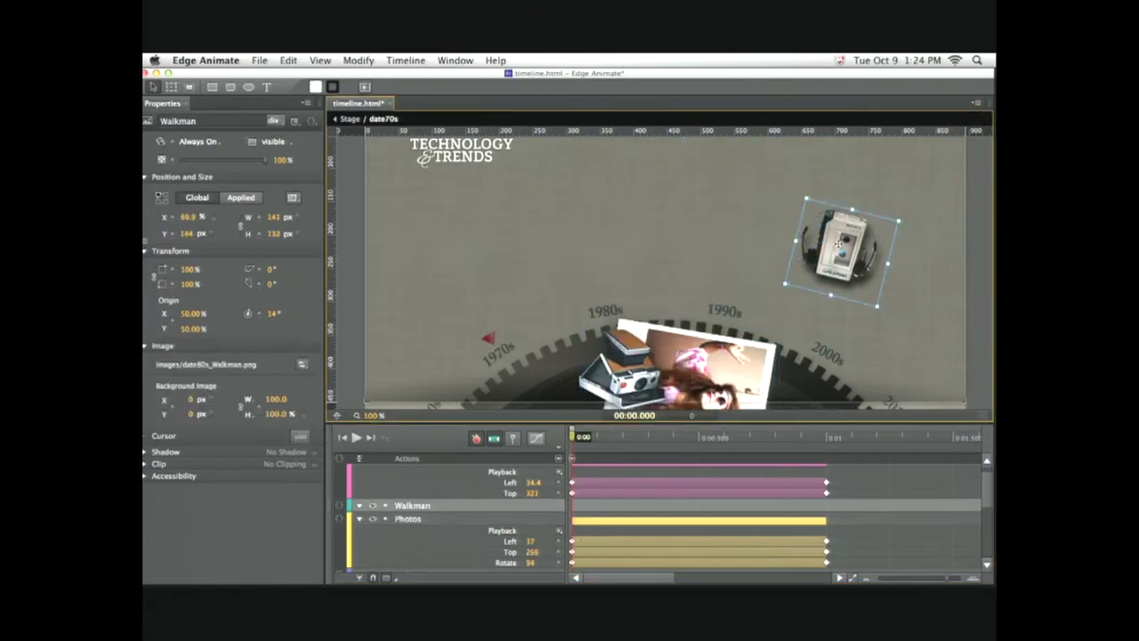
{"action": "left_click", "coordinate": [477, 440]}
{"action": "left_click_drag", "start_coordinate": [826, 239], "coordinate": [764, 377]}
{"action": "left_click_drag", "start_coordinate": [733, 438], "coordinate": [824, 449]}
{"action": "left_click_drag", "start_coordinate": [780, 381], "coordinate": [841, 254]}
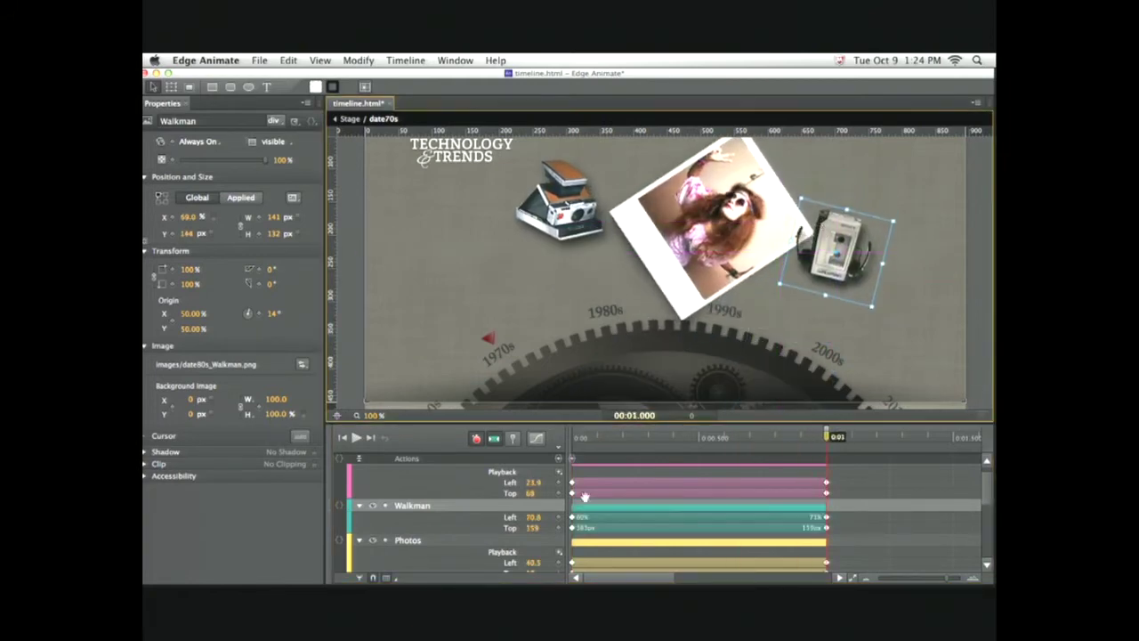
{"action": "key", "text": "space"}
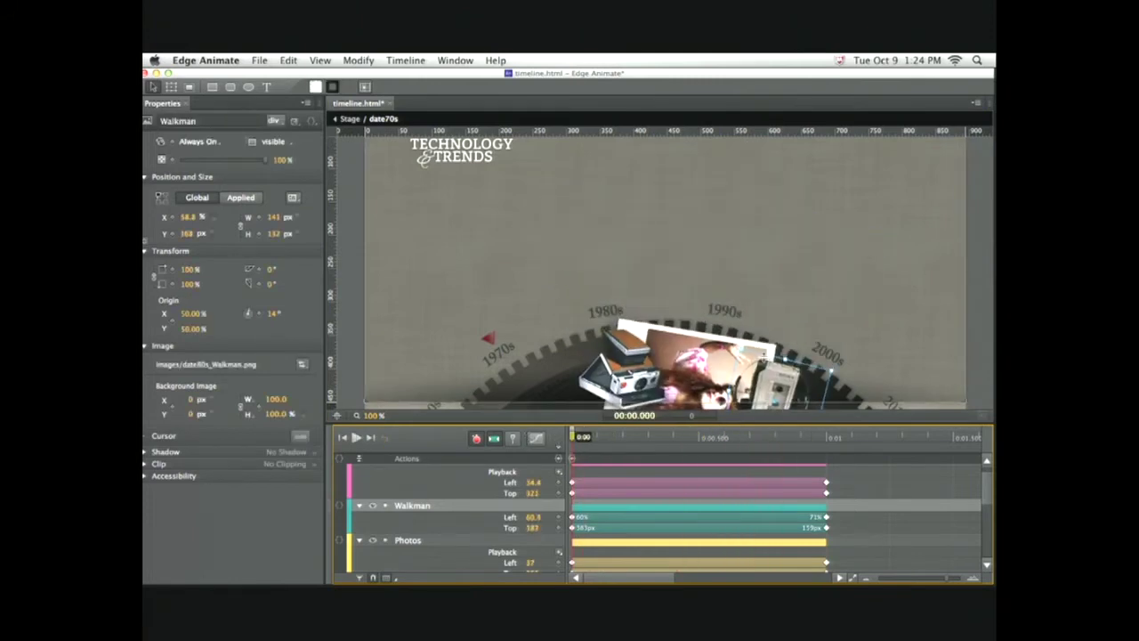
- Apply Ease Out Back easing to all the Polaroid, Walkman and Photos transitions together, and save the file
{"action": "left_click_drag", "start_coordinate": [676, 424], "coordinate": [677, 357]}
{"action": "left_click_drag", "start_coordinate": [839, 522], "coordinate": [578, 411]}
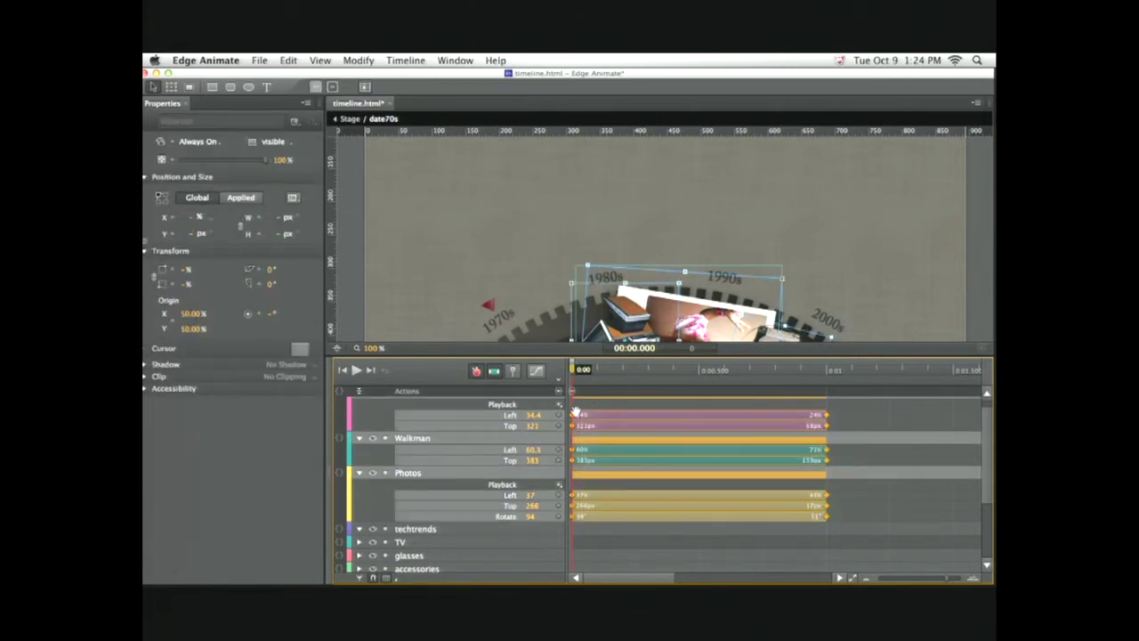
{"action": "left_click", "coordinate": [536, 372]}
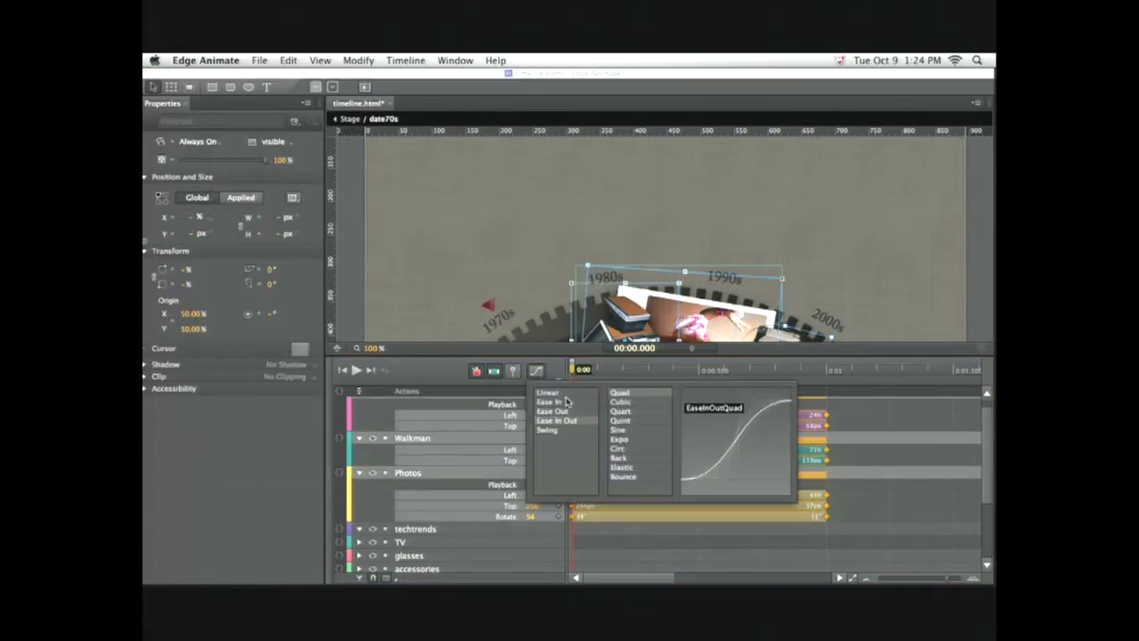
{"action": "left_click", "coordinate": [541, 393]}
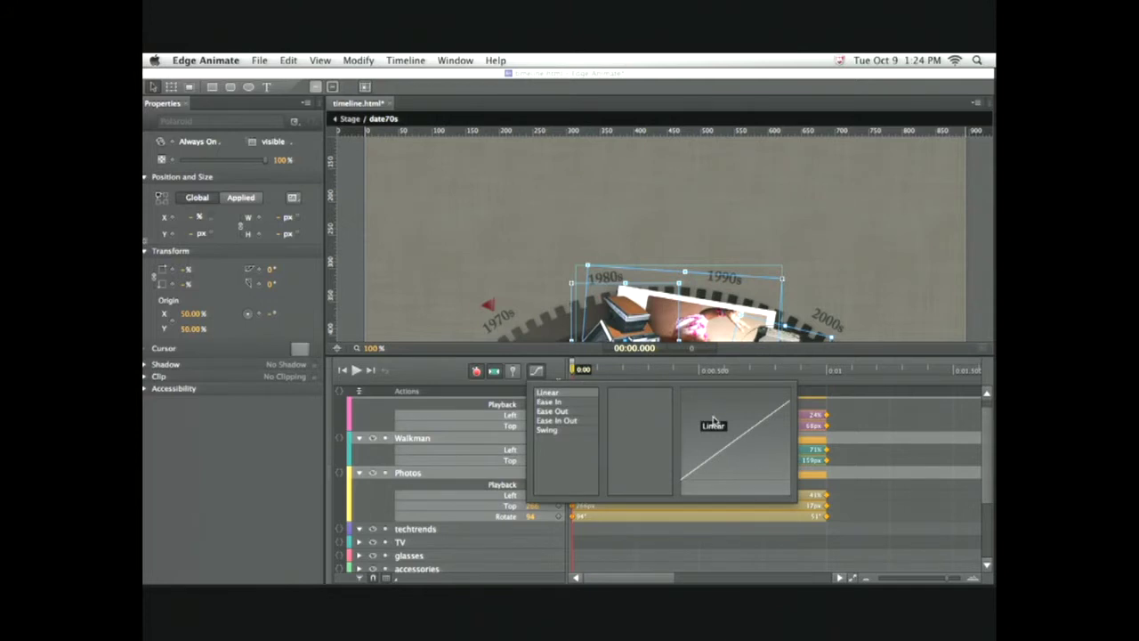
{"action": "left_click", "coordinate": [549, 411]}
{"action": "left_click", "coordinate": [627, 459]}
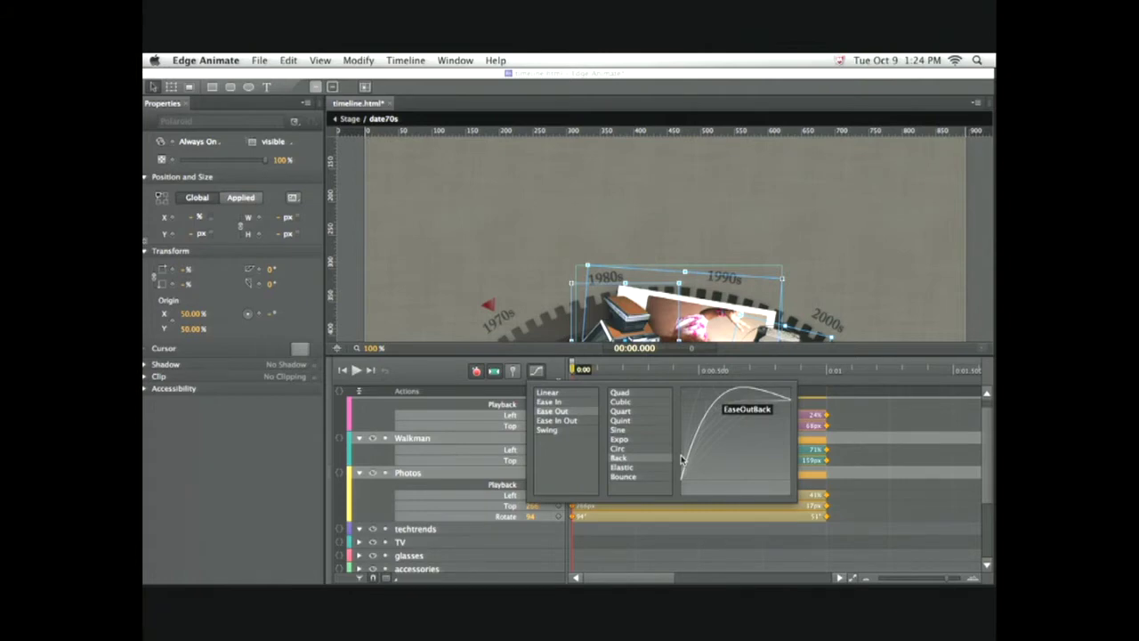
{"action": "left_click", "coordinate": [355, 256]}
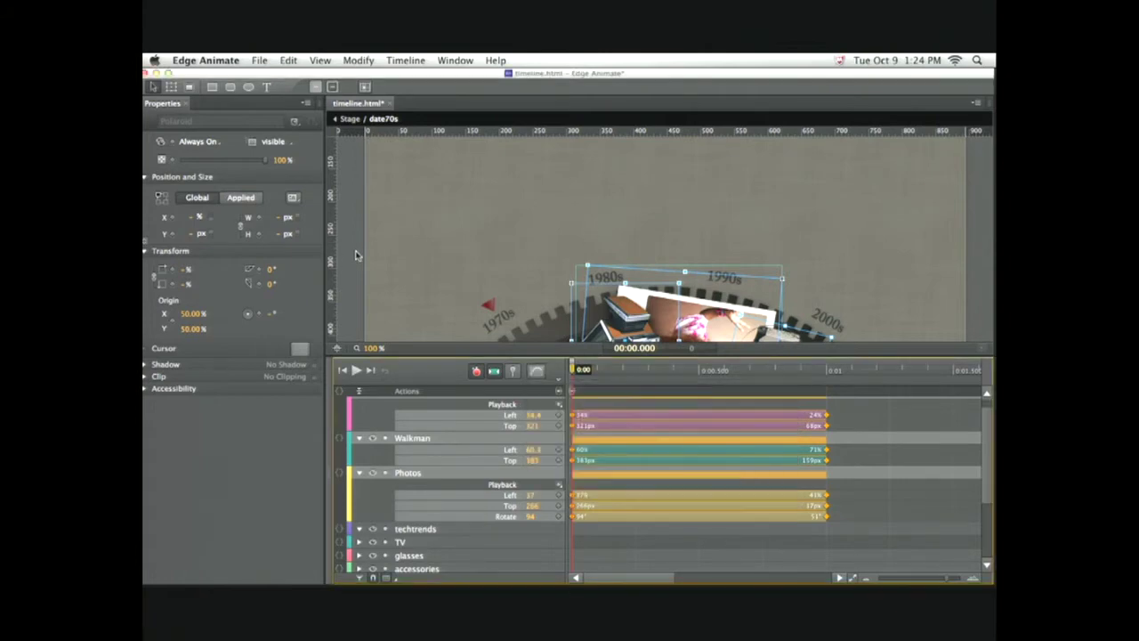
{"action": "key", "text": "super+s"}
- Scrub the start of the animation, preview the composition in Safari with an enlarged browser window, and switch back to Edge Animate
{"action": "mouse_move", "coordinate": [574, 372]}
{"action": "left_mouse_down"}
{"action": "mouse_move", "coordinate": [804, 371]}
{"action": "mouse_move", "coordinate": [578, 373]}
{"action": "left_mouse_up"}
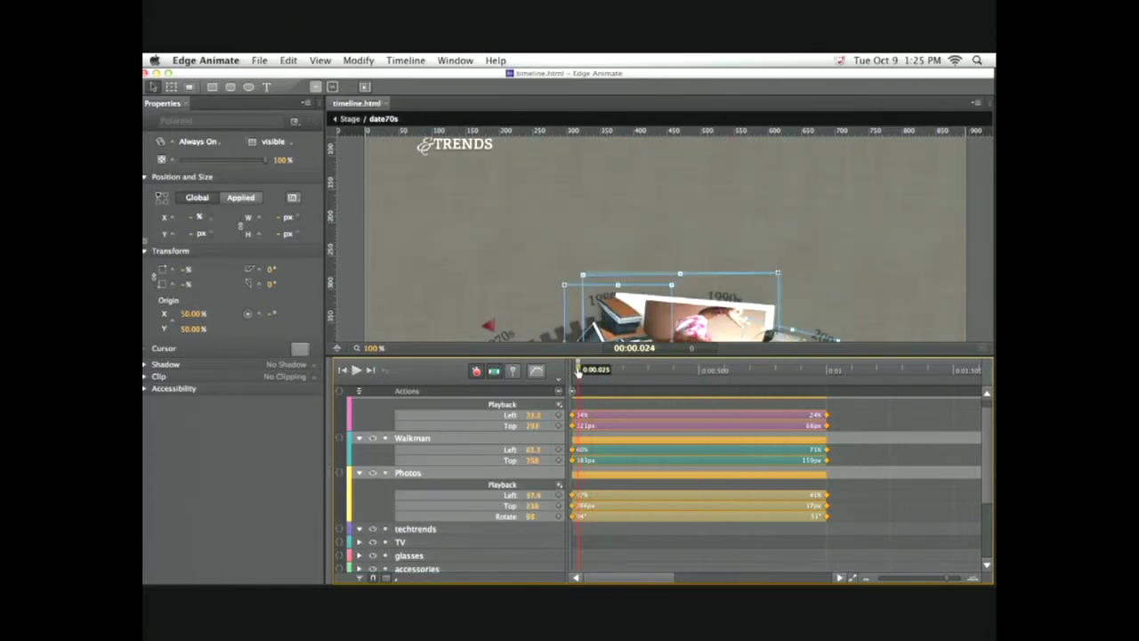
{"action": "key", "text": "super+Return"}
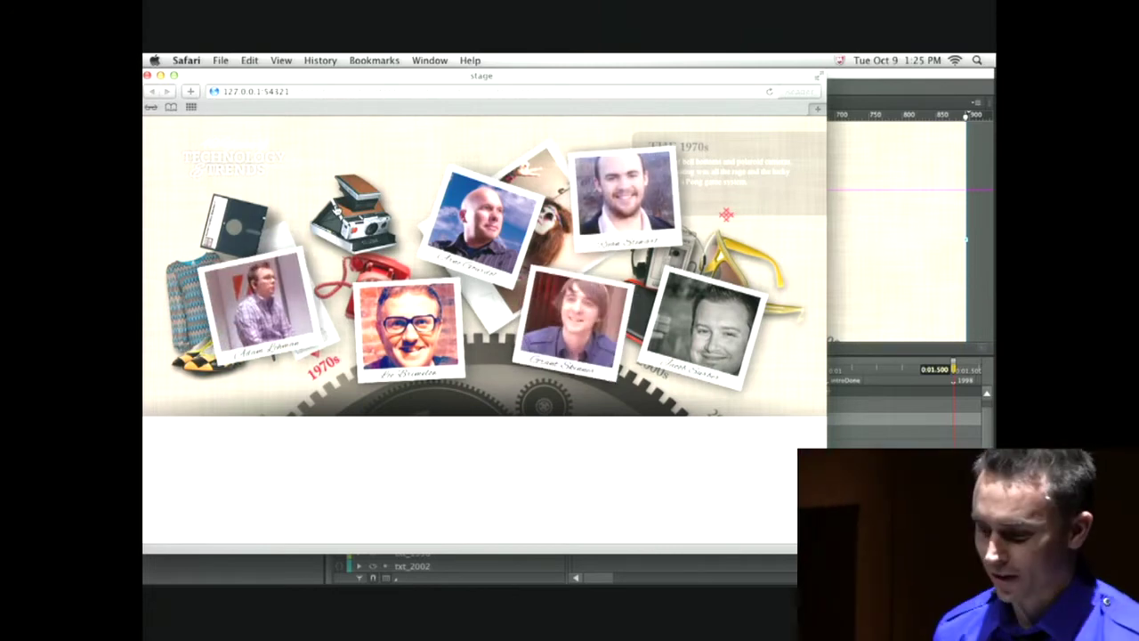
{"action": "left_click_drag", "start_coordinate": [825, 552], "coordinate": [979, 584]}
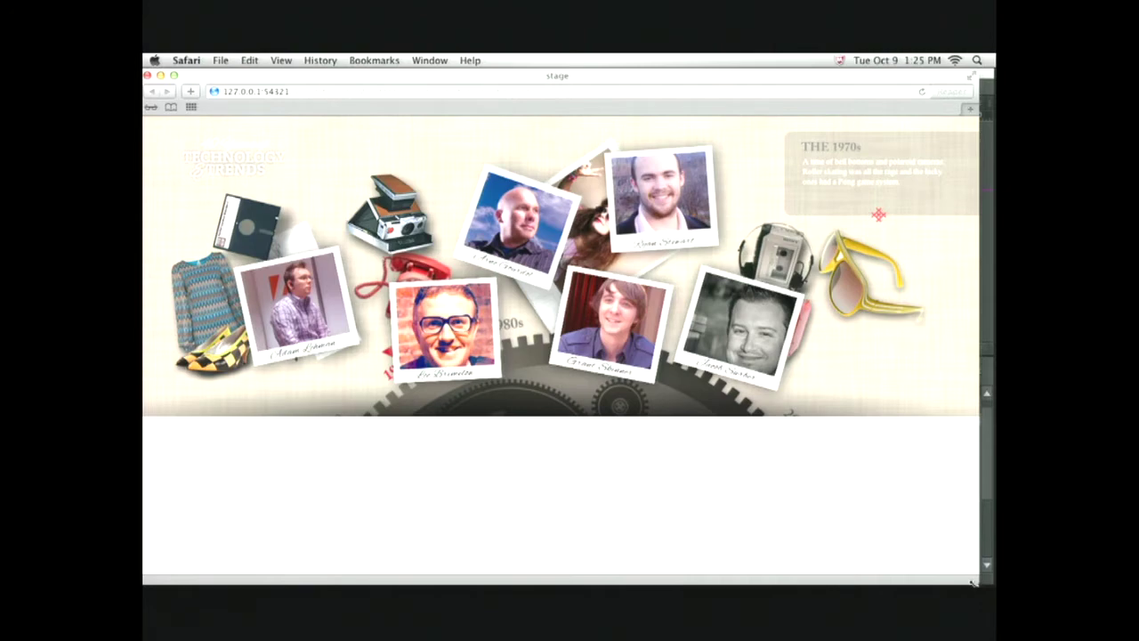
{"action": "key", "text": "super+Tab"}
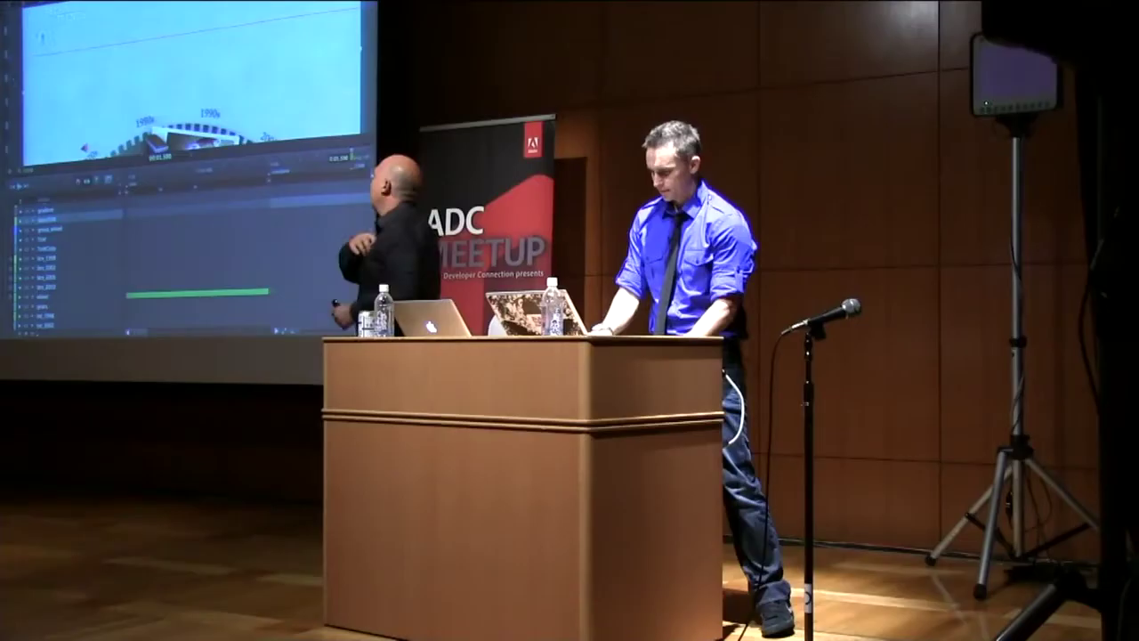